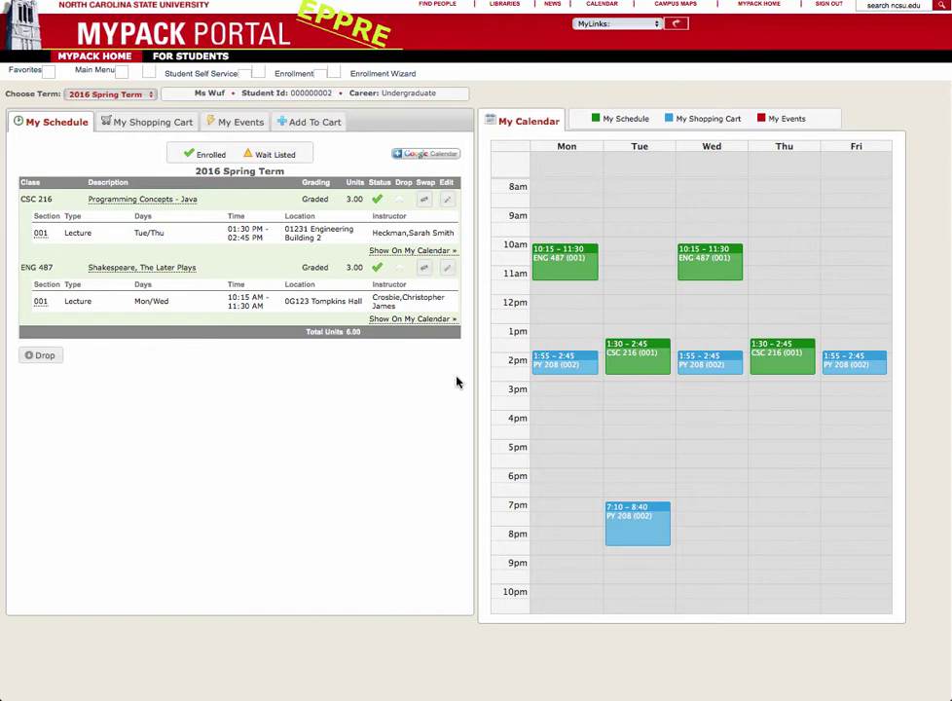
Search for course 216 sections under subject CSC - Computer Science
{"action": "left_click", "coordinate": [428, 250]}
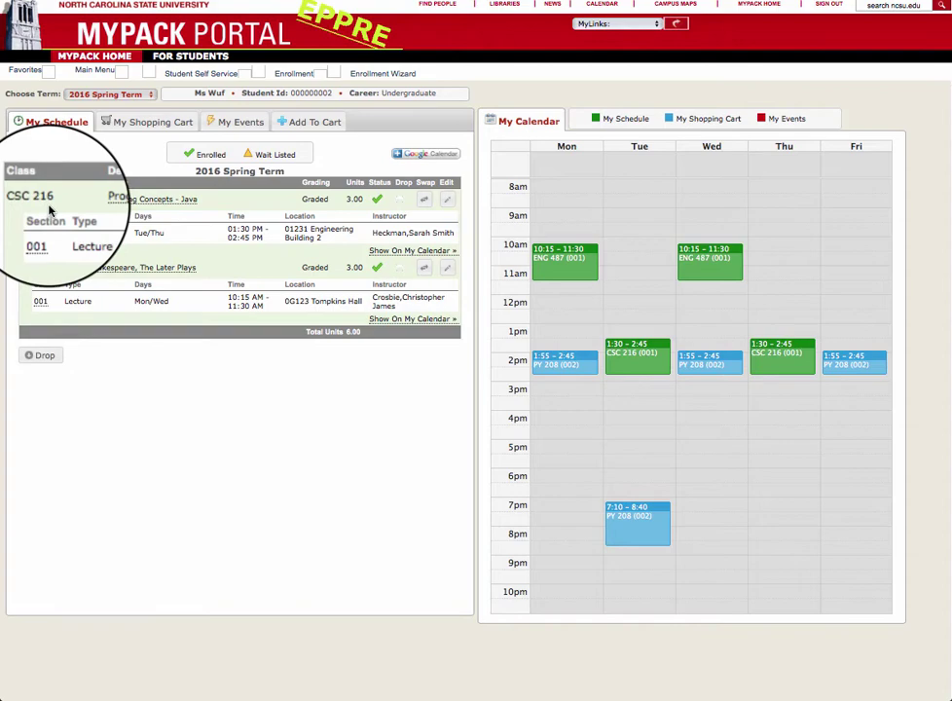
{"action": "left_click", "coordinate": [314, 126]}
{"action": "left_click", "coordinate": [233, 145]}
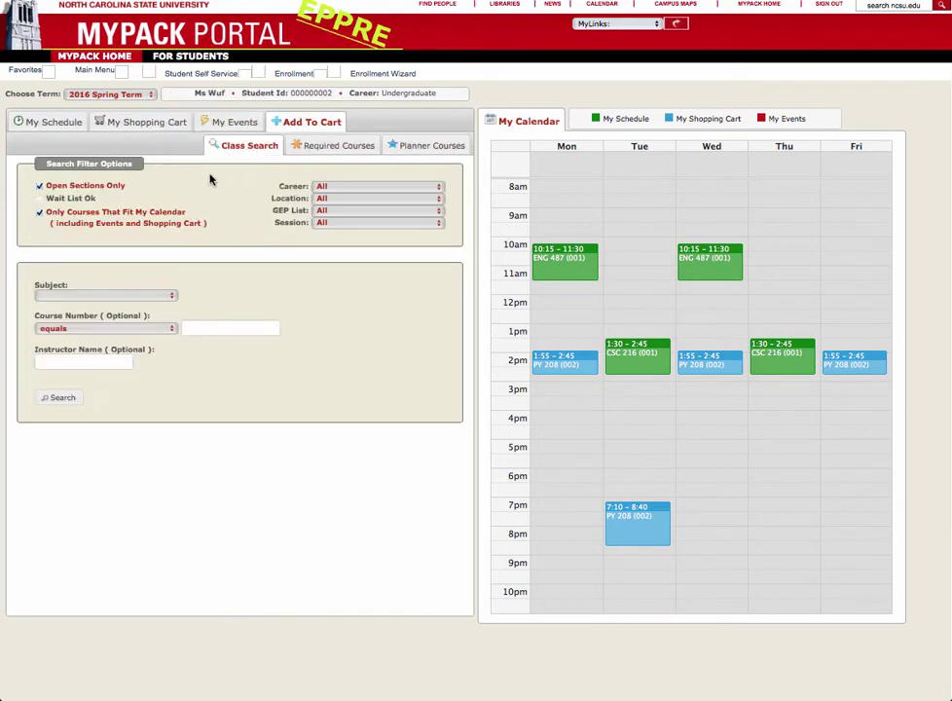
{"action": "left_click", "coordinate": [139, 295]}
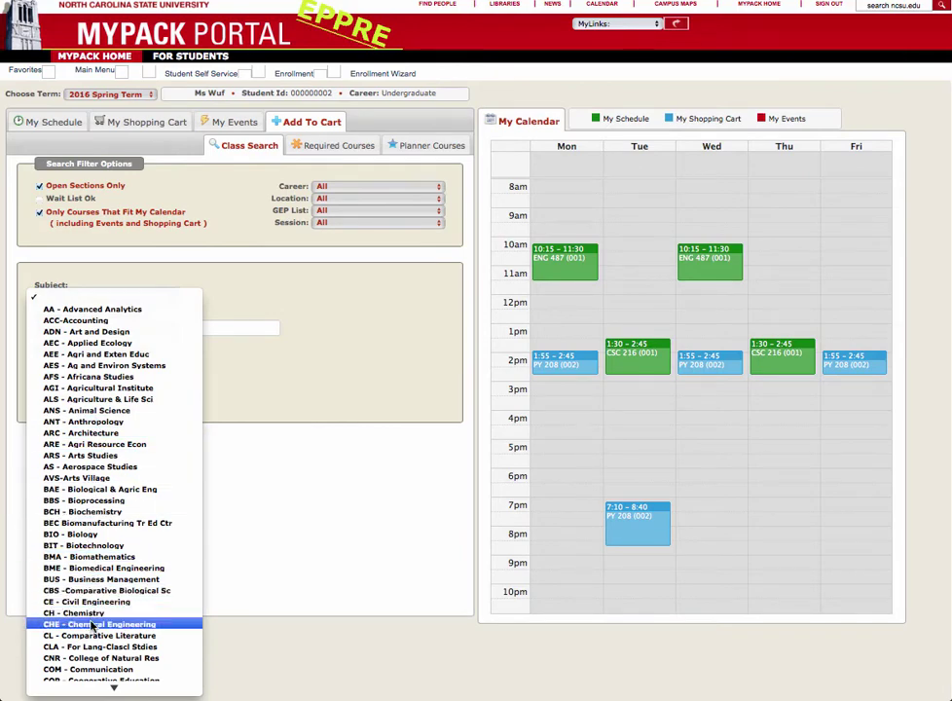
{"action": "mouse_move", "coordinate": [103, 689]}
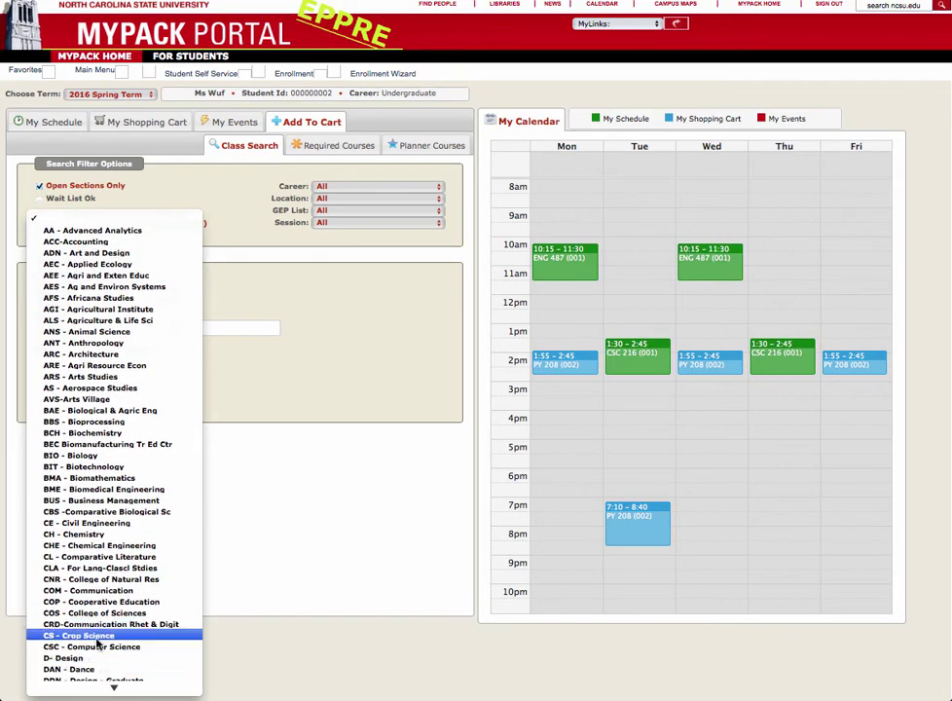
{"action": "left_click", "coordinate": [97, 646]}
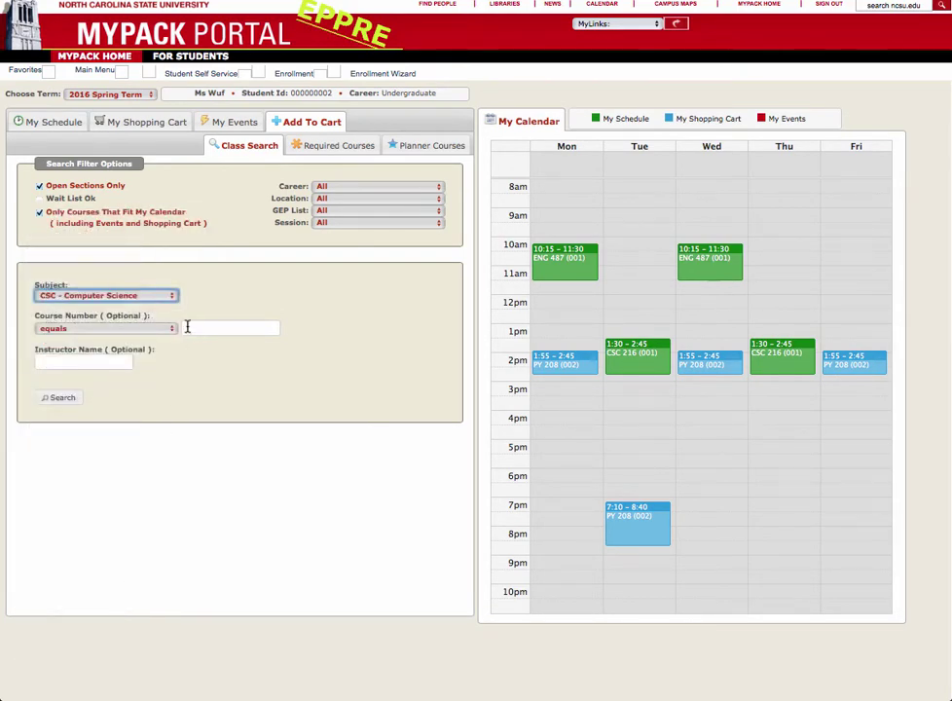
{"action": "left_click", "coordinate": [226, 328]}
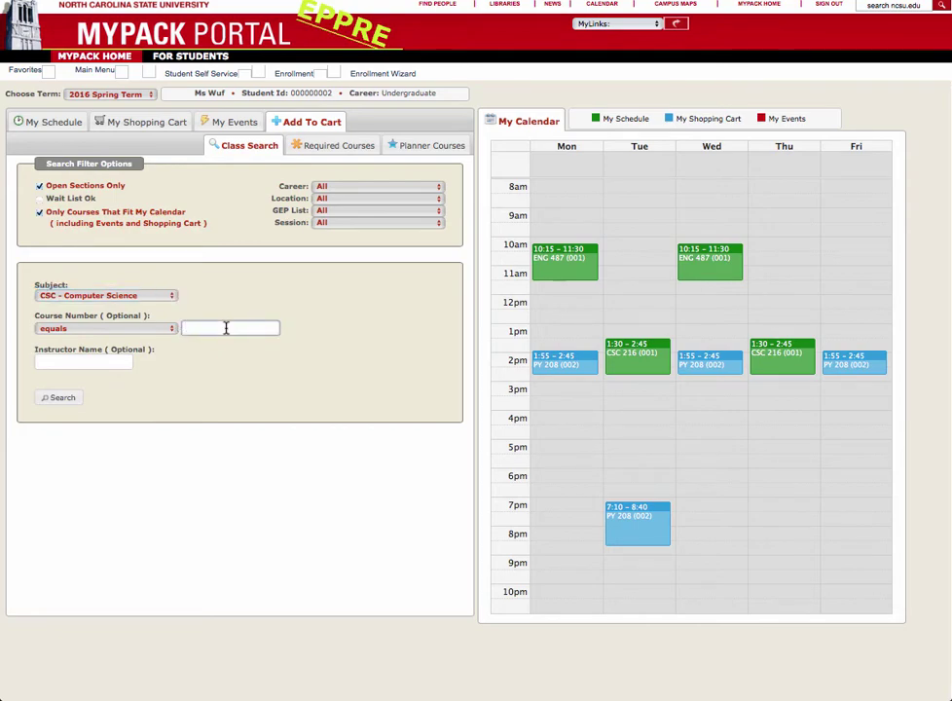
{"action": "type", "text": "216"}
{"action": "left_click", "coordinate": [51, 403]}
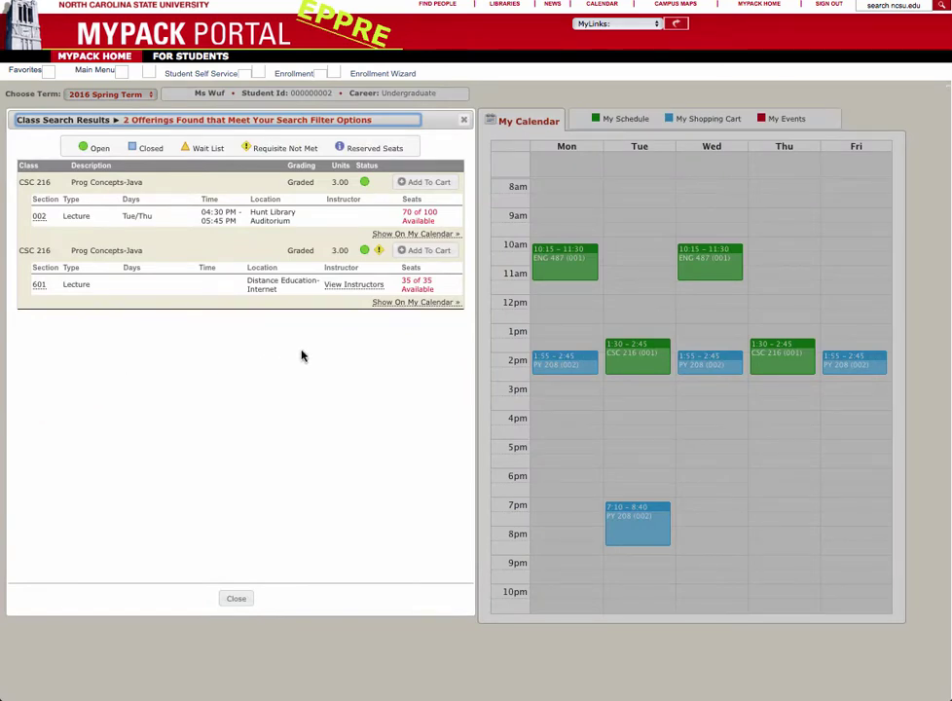
Add CSC 216 section 002 (Tue/Thu 4:30–5:45) to the cart, accepting the class notes
{"action": "left_click", "coordinate": [407, 304]}
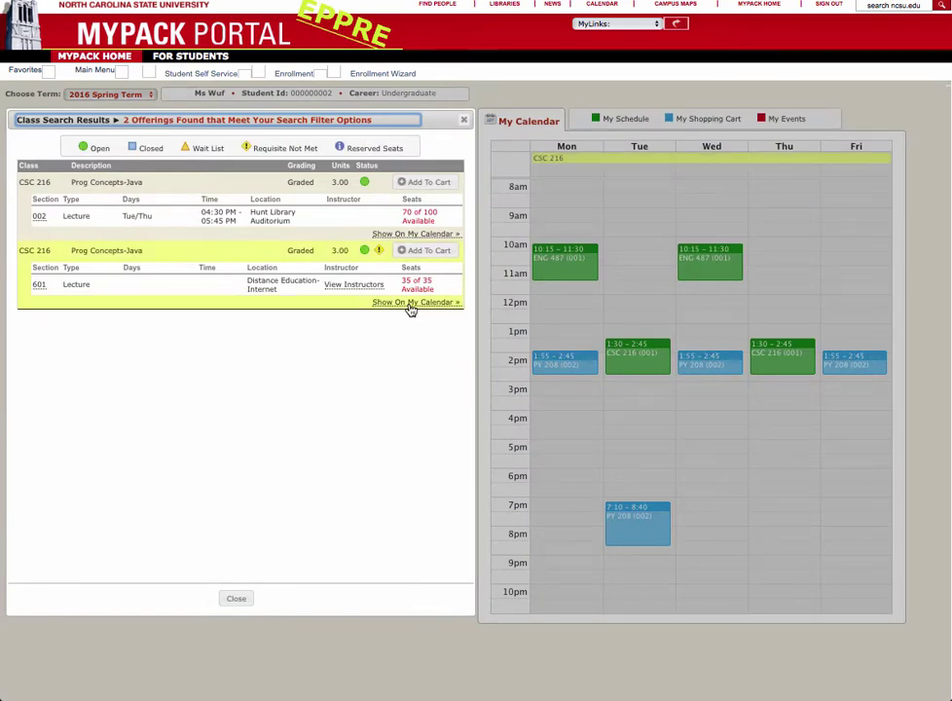
{"action": "mouse_move", "coordinate": [388, 234]}
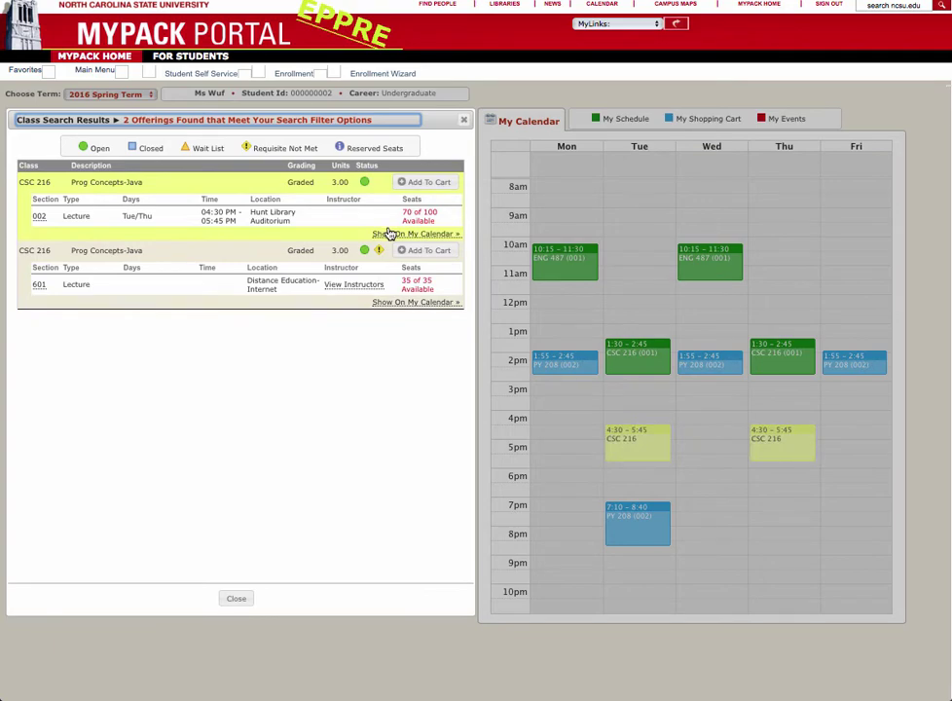
{"action": "left_click", "coordinate": [414, 187]}
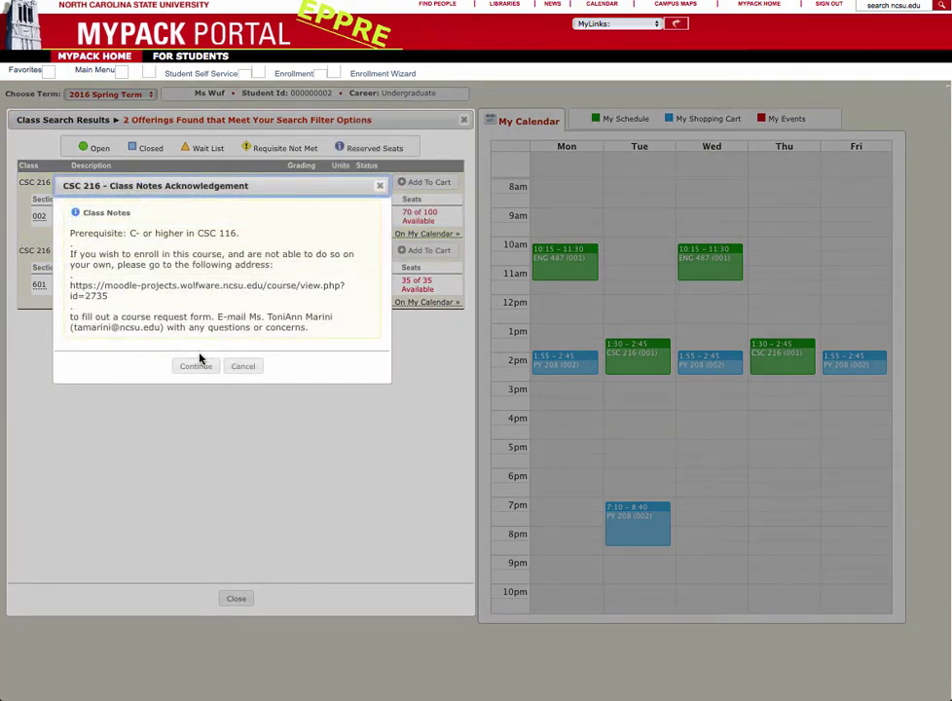
{"action": "left_click", "coordinate": [195, 366]}
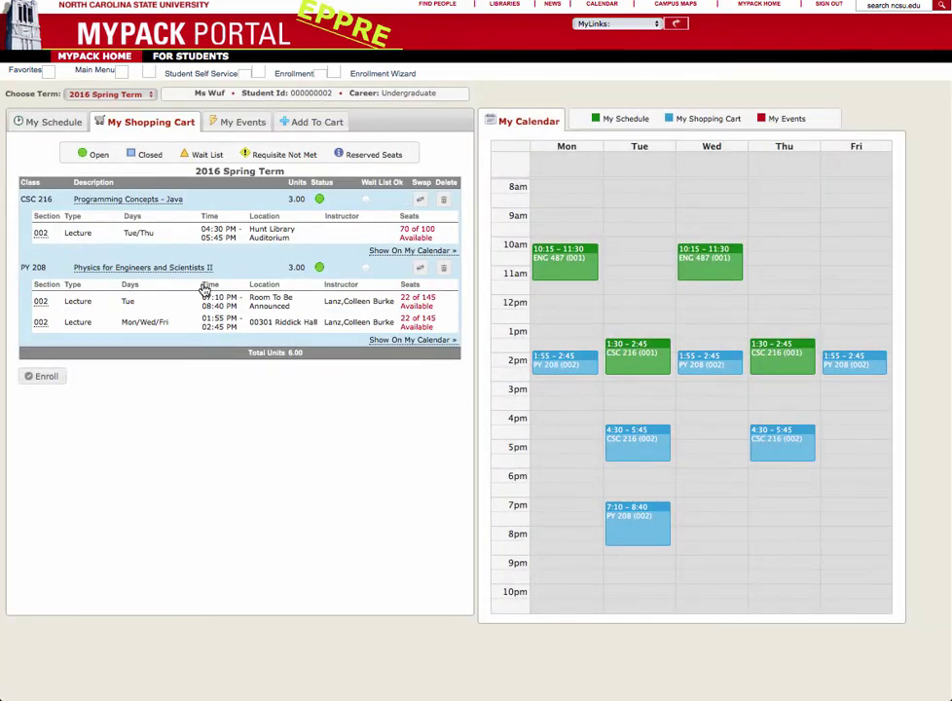
Swap enrolled CSC 216 section 001 for the cart's CSC 216 section 002
{"action": "left_click", "coordinate": [63, 131]}
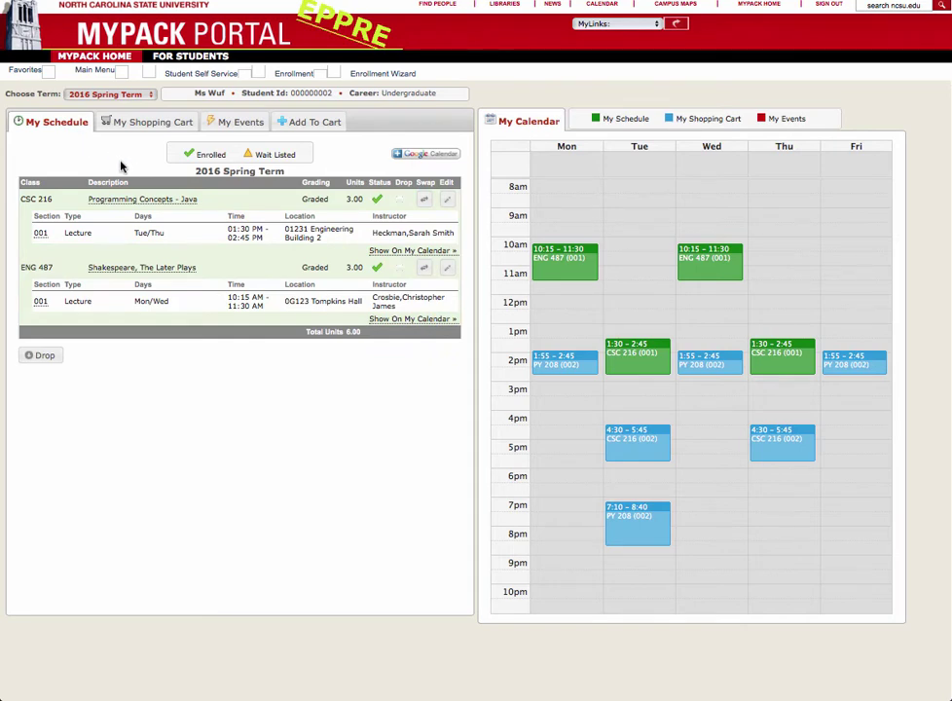
{"action": "left_click", "coordinate": [427, 201]}
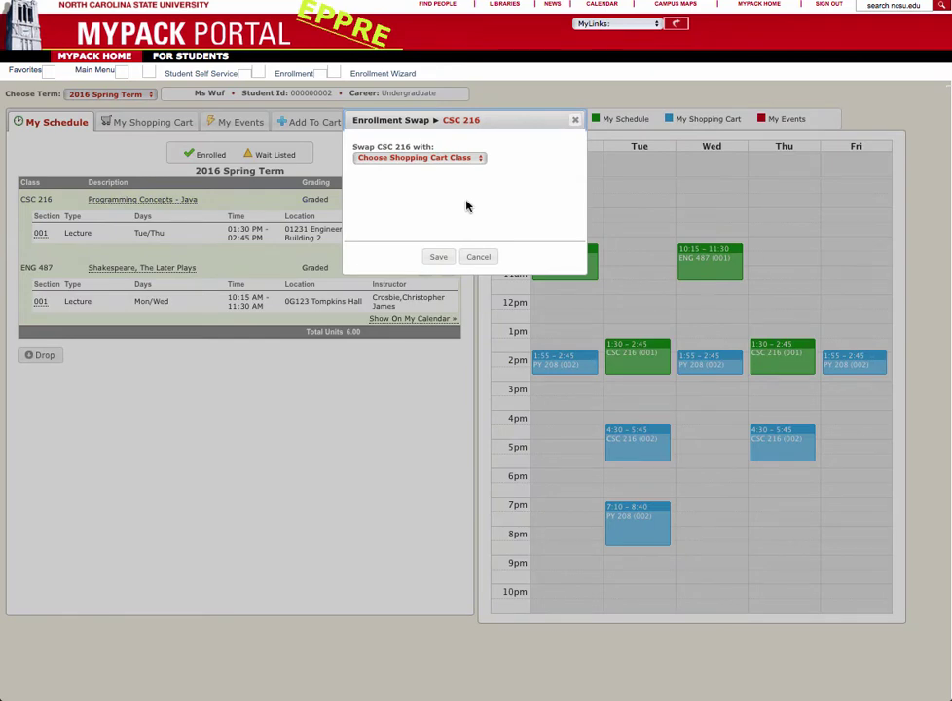
{"action": "left_click", "coordinate": [482, 159]}
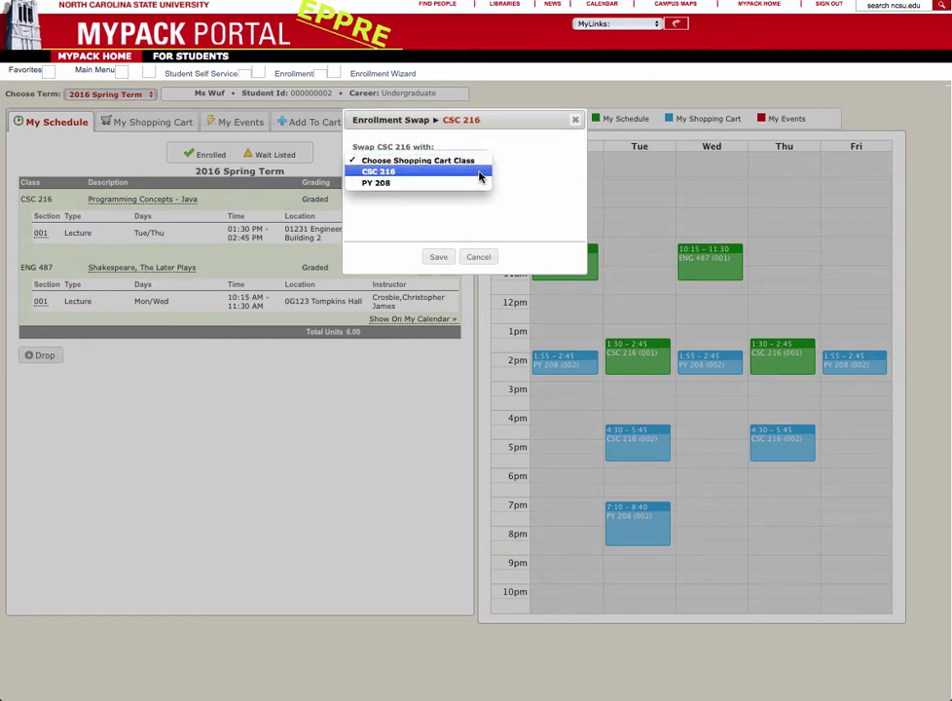
{"action": "left_click", "coordinate": [479, 173]}
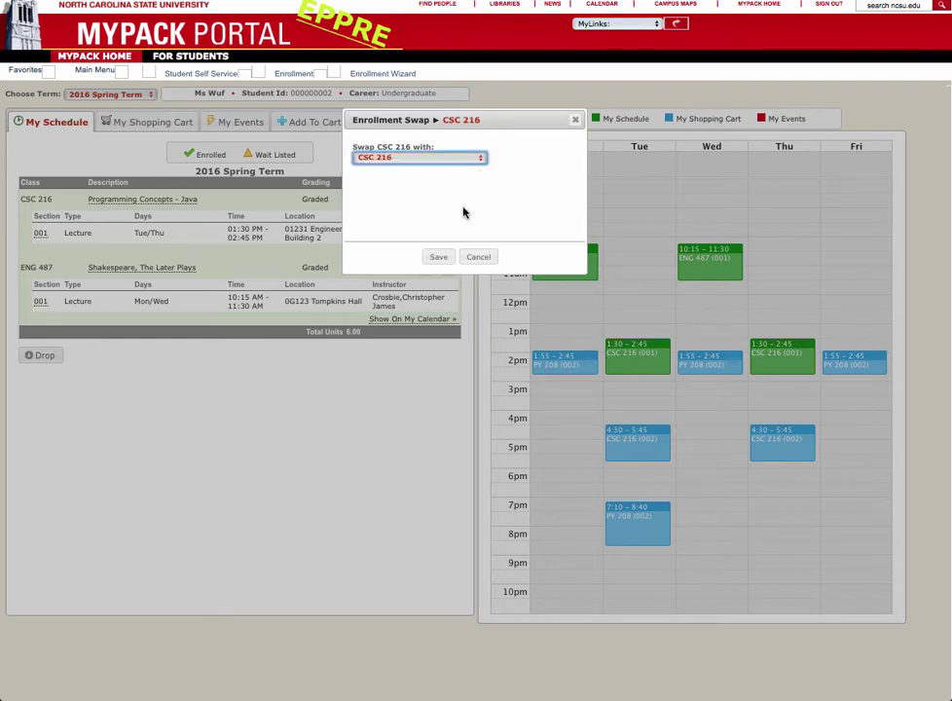
{"action": "left_click", "coordinate": [433, 259]}
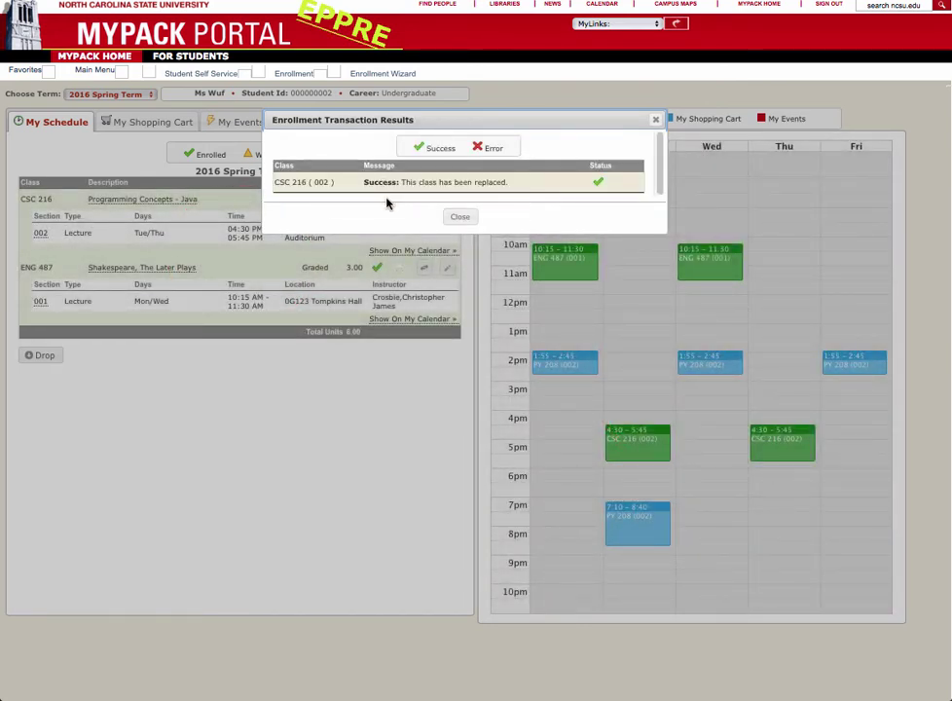
{"action": "left_click", "coordinate": [463, 217]}
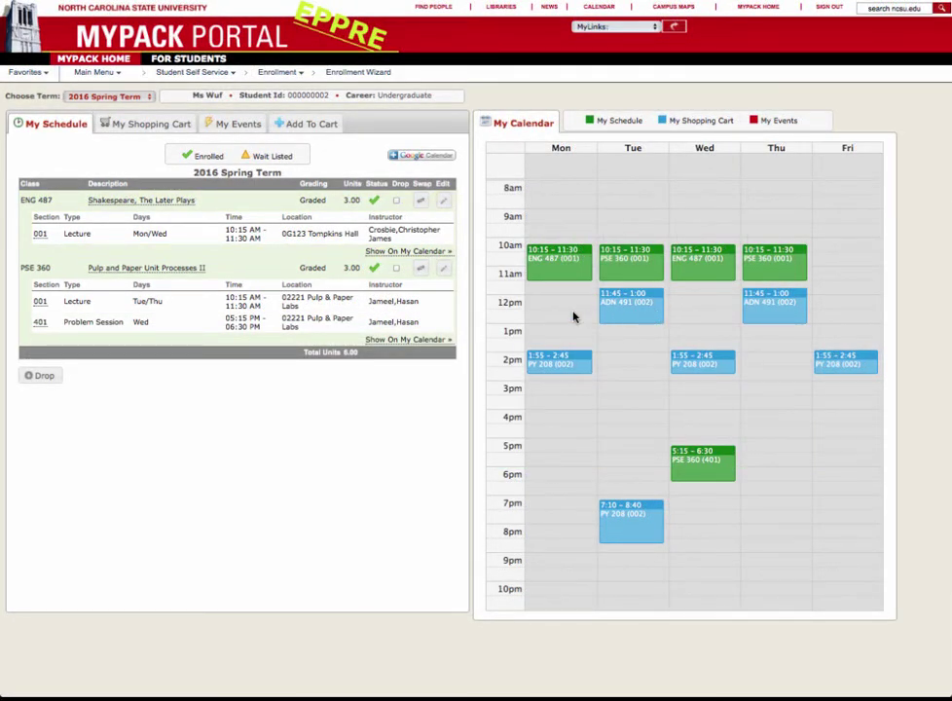
Replace enrolled PSE 360 with ADN 491 from the shopping cart
{"action": "left_click", "coordinate": [422, 268]}
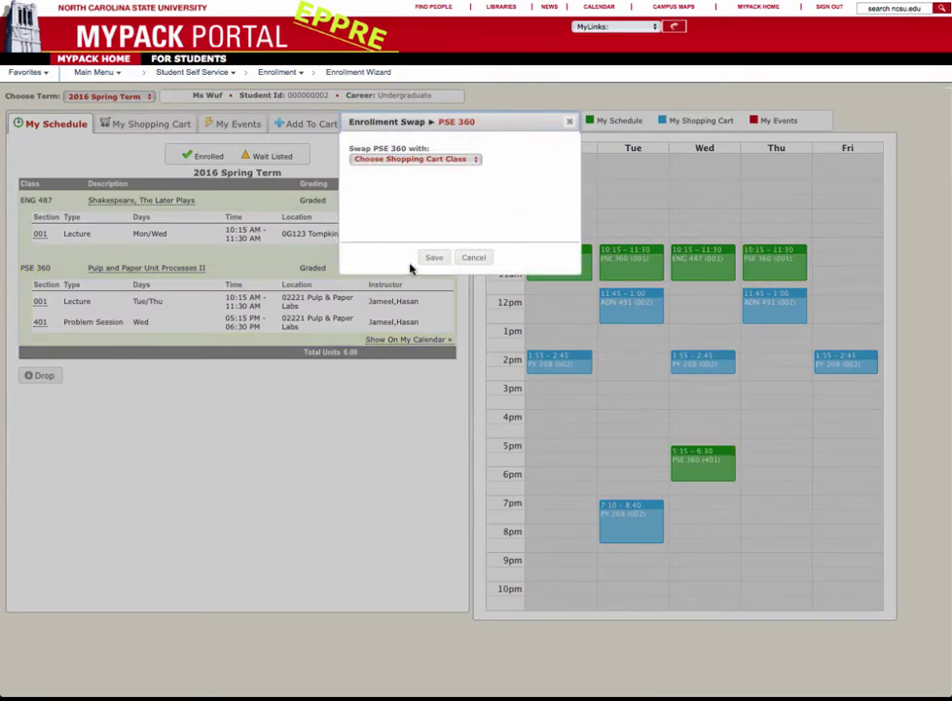
{"action": "left_click", "coordinate": [450, 160]}
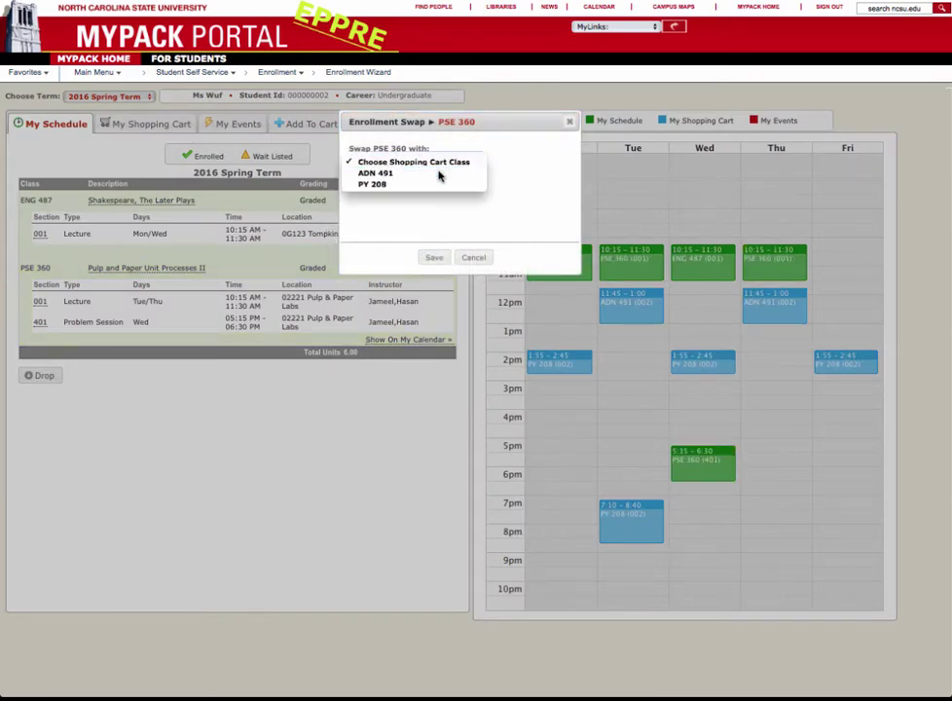
{"action": "left_click", "coordinate": [439, 174]}
{"action": "left_click", "coordinate": [434, 257]}
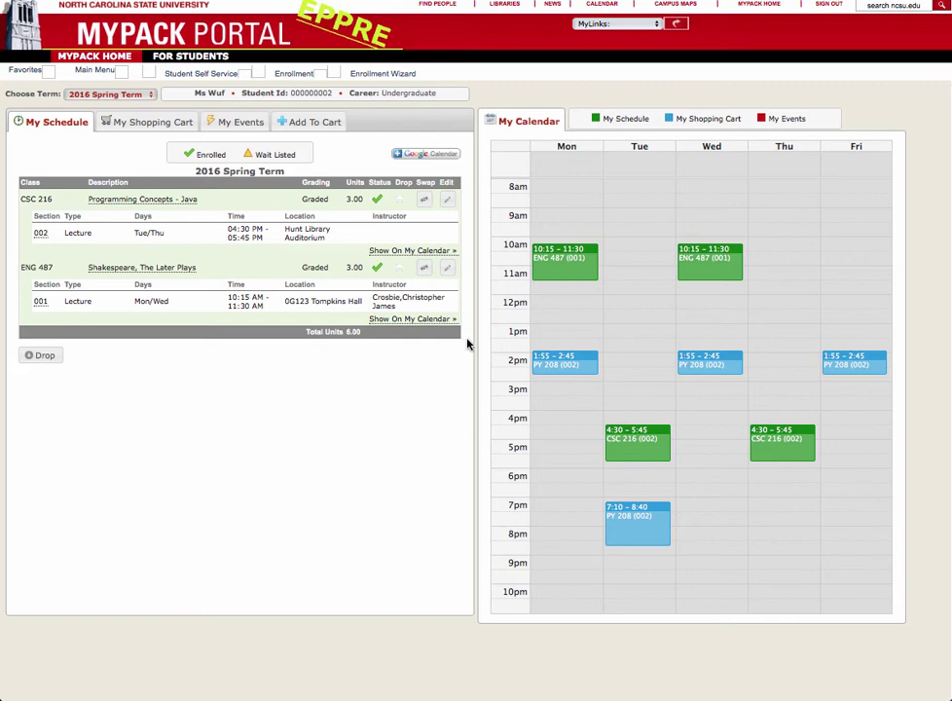
Set ENG 487's grading basis to Sat/Unsat, accepting the S/U warning, and save
{"action": "left_click", "coordinate": [447, 267]}
{"action": "left_click", "coordinate": [379, 162]}
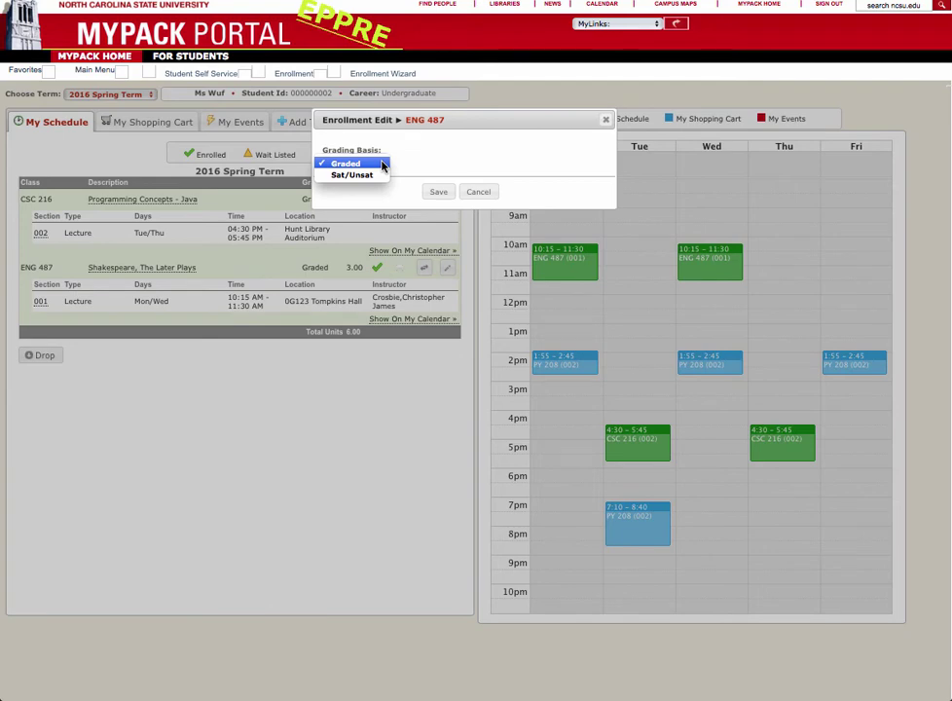
{"action": "left_click", "coordinate": [384, 175]}
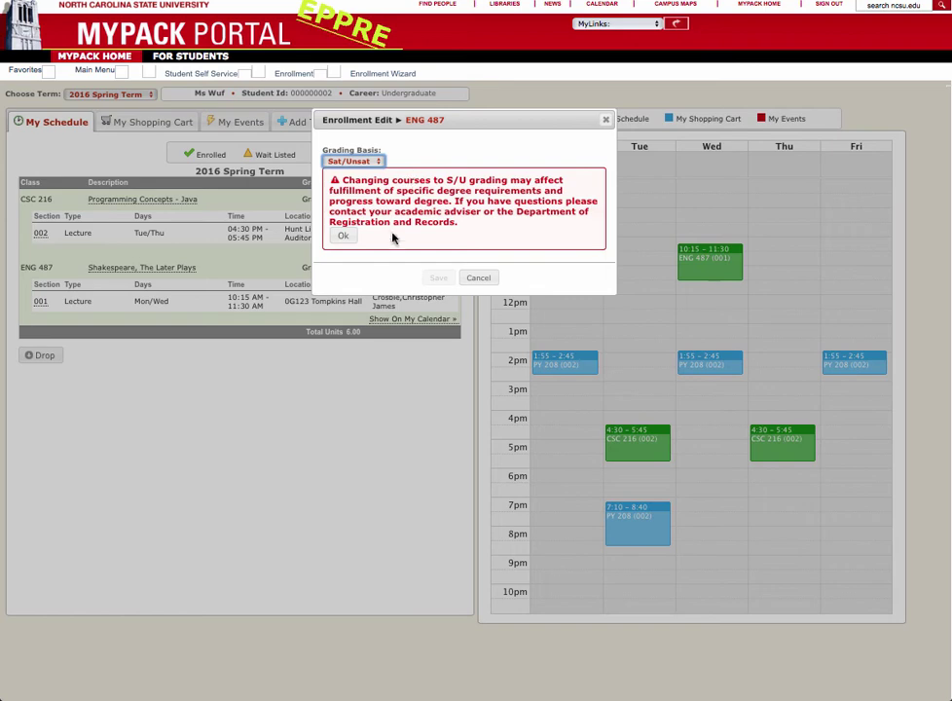
{"action": "left_click", "coordinate": [346, 237]}
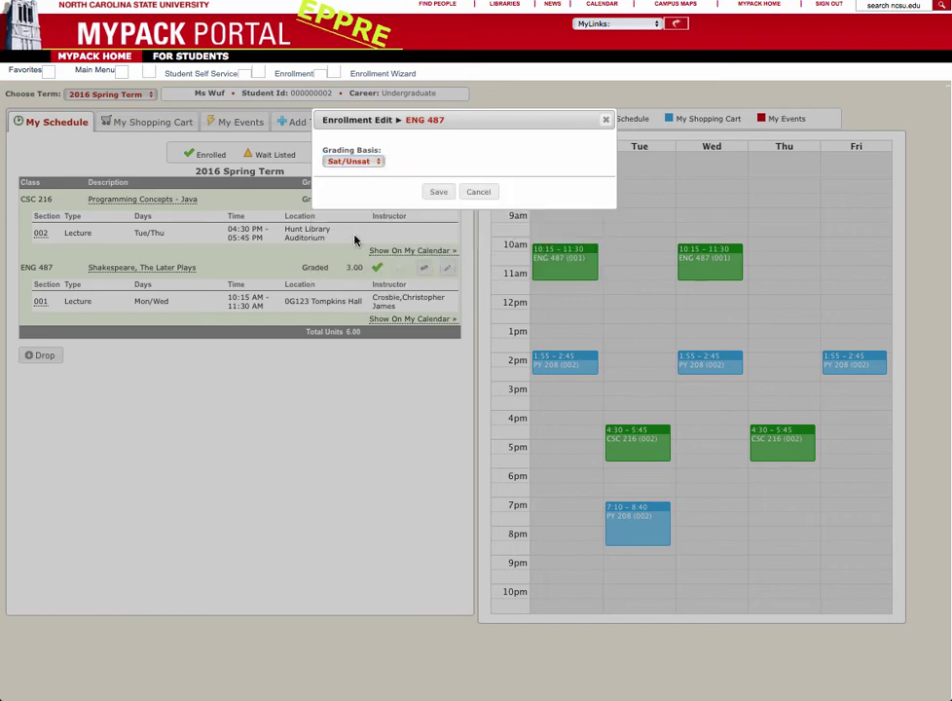
{"action": "left_click", "coordinate": [437, 194]}
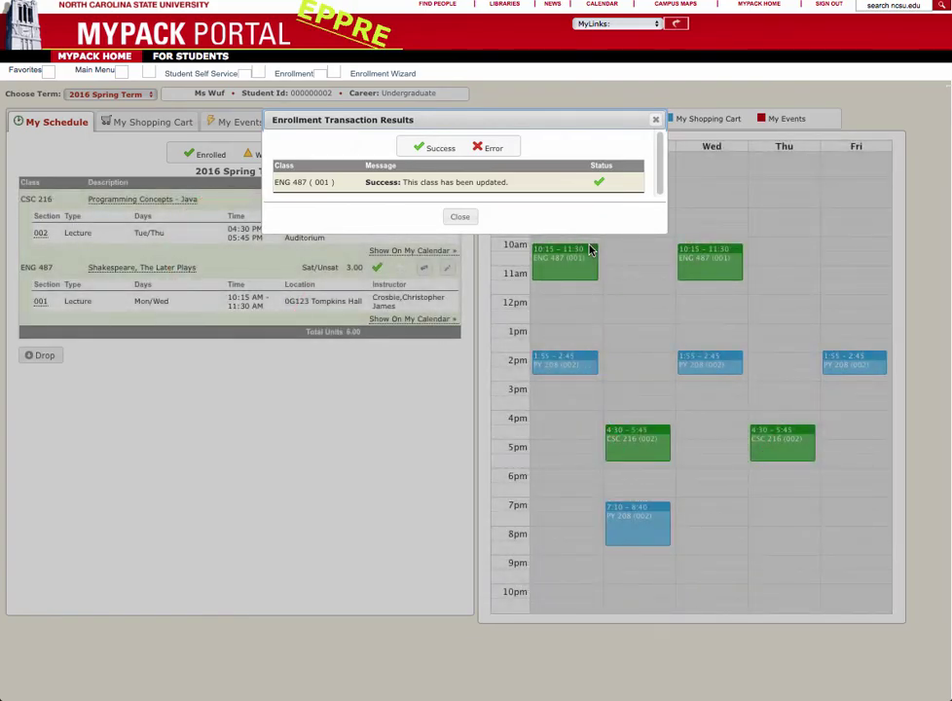
Drop CSC 216, leaving only ENG 487 at 3.00 units
{"action": "left_click", "coordinate": [460, 217]}
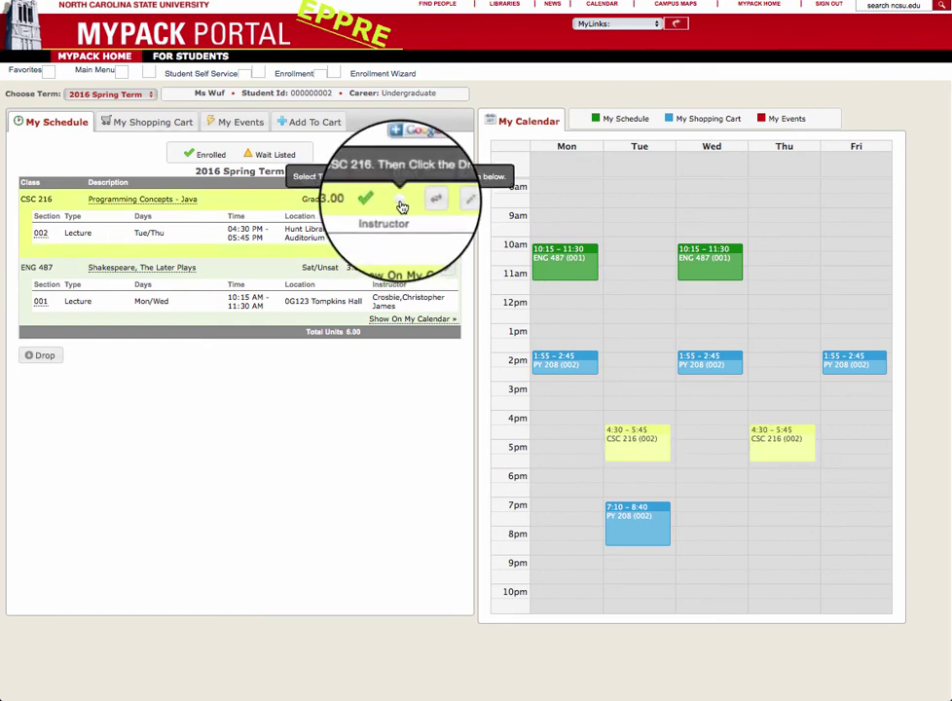
{"action": "left_click", "coordinate": [401, 204]}
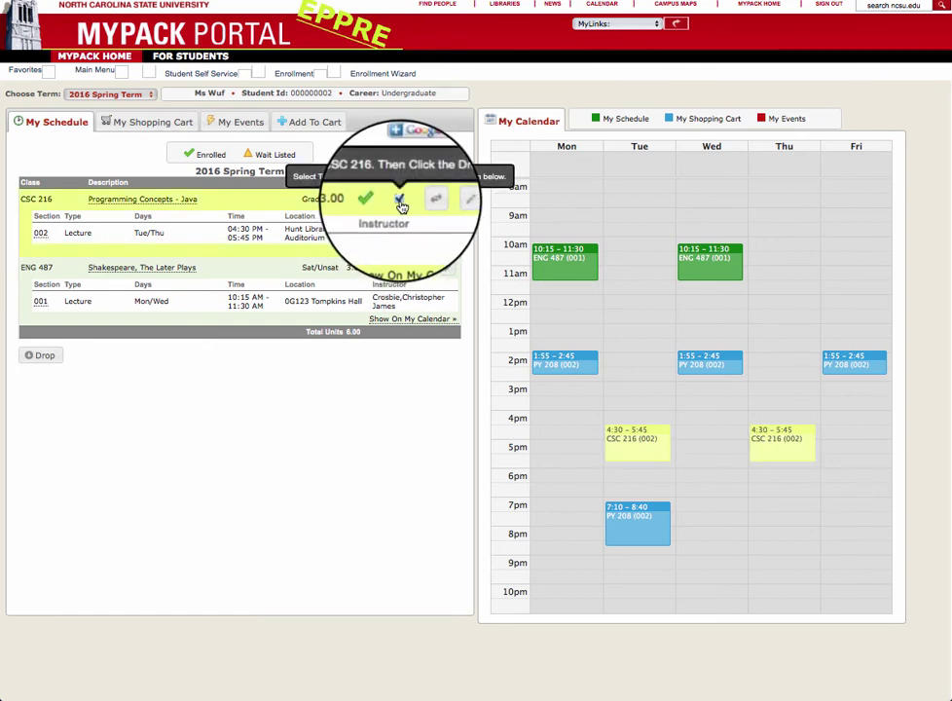
{"action": "left_click", "coordinate": [44, 357]}
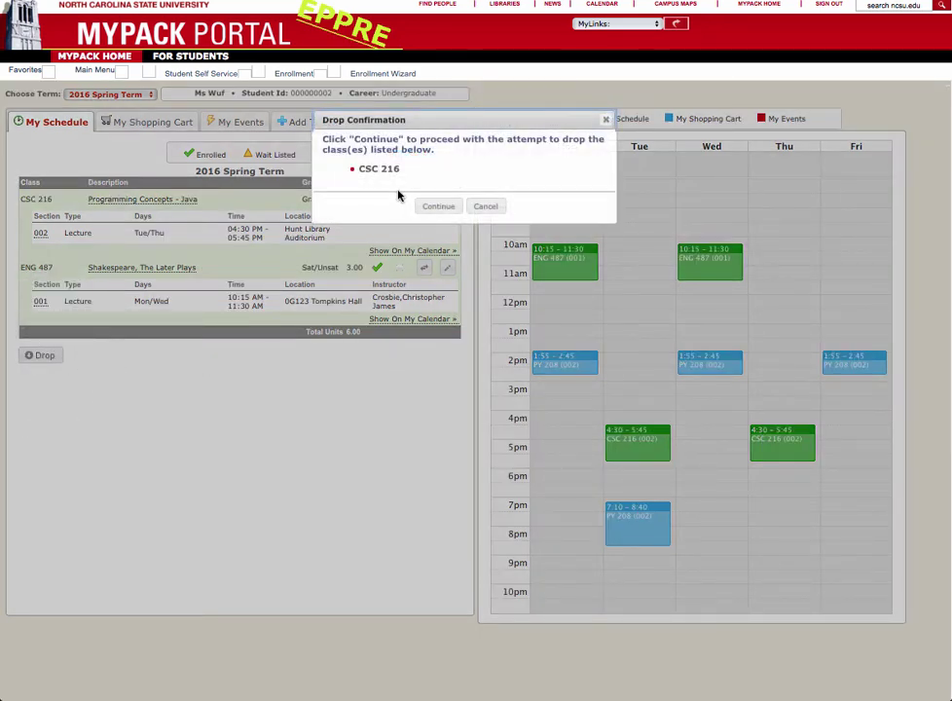
{"action": "left_click", "coordinate": [440, 208]}
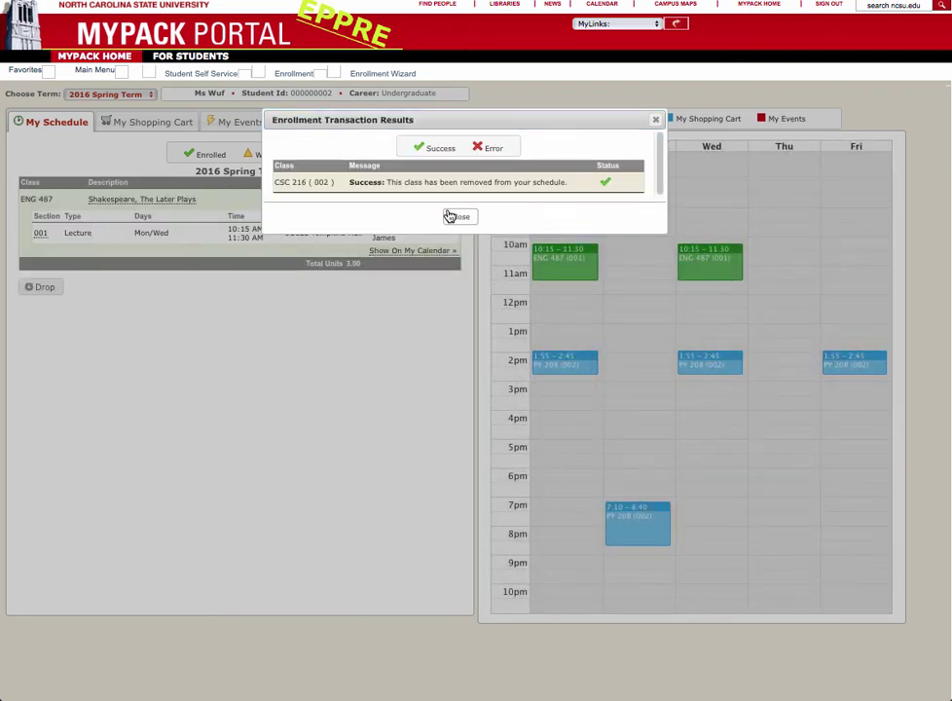
{"action": "left_click", "coordinate": [450, 216]}
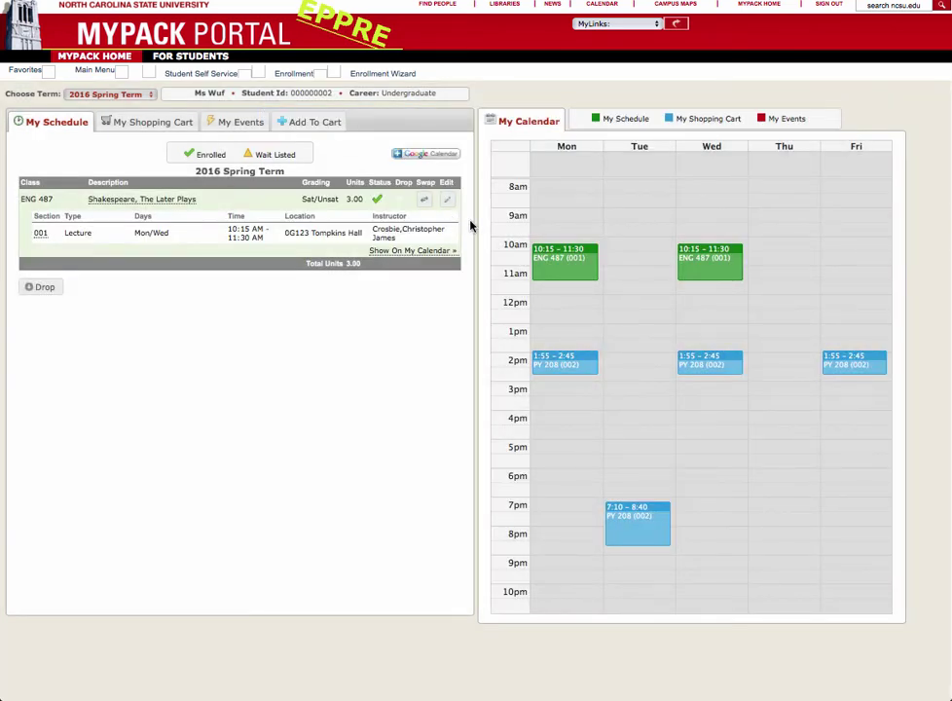